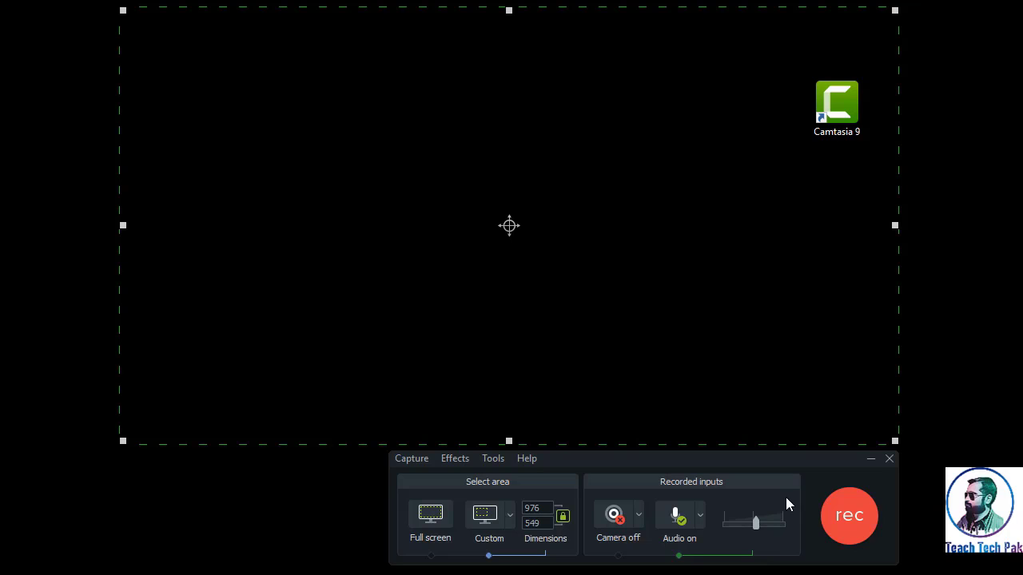
# - Start recording the custom screen area and write "Hi!" in the blank Notepad document
pyautogui.click(835, 502)
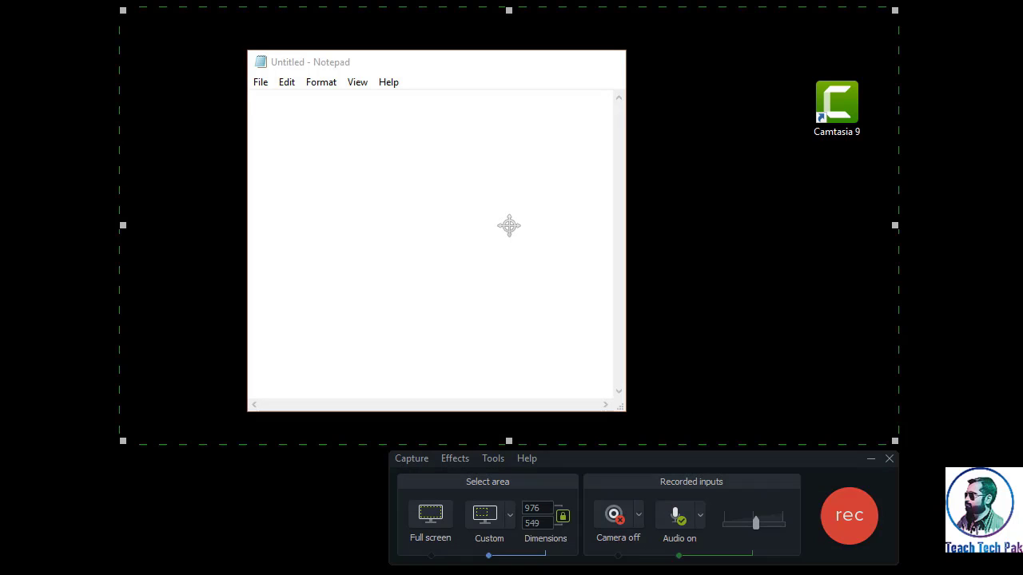
pyautogui.write('Hi!')
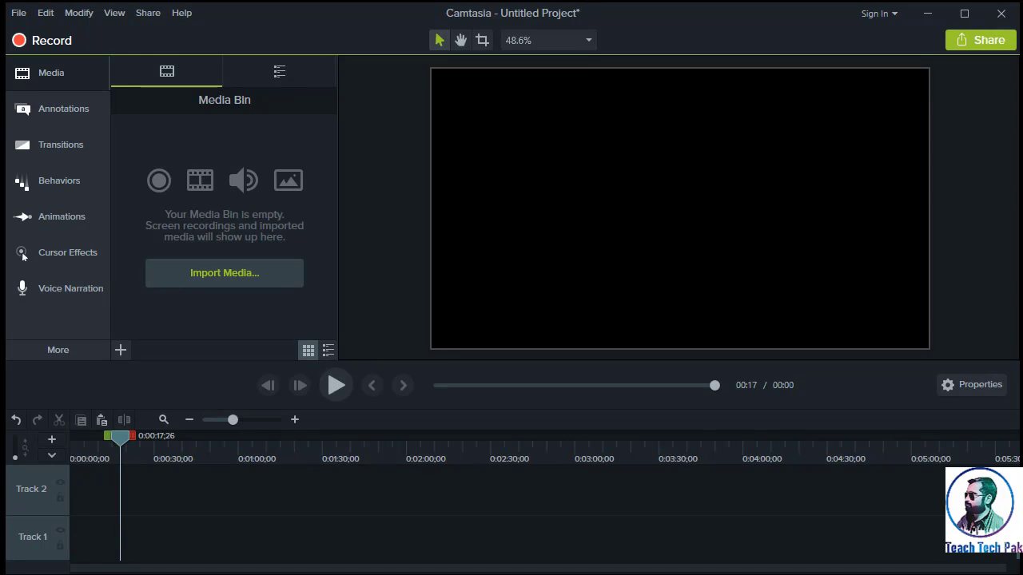
# - Import capture-1.camrec from the Desktop into the media bin
pyautogui.click(234, 279)
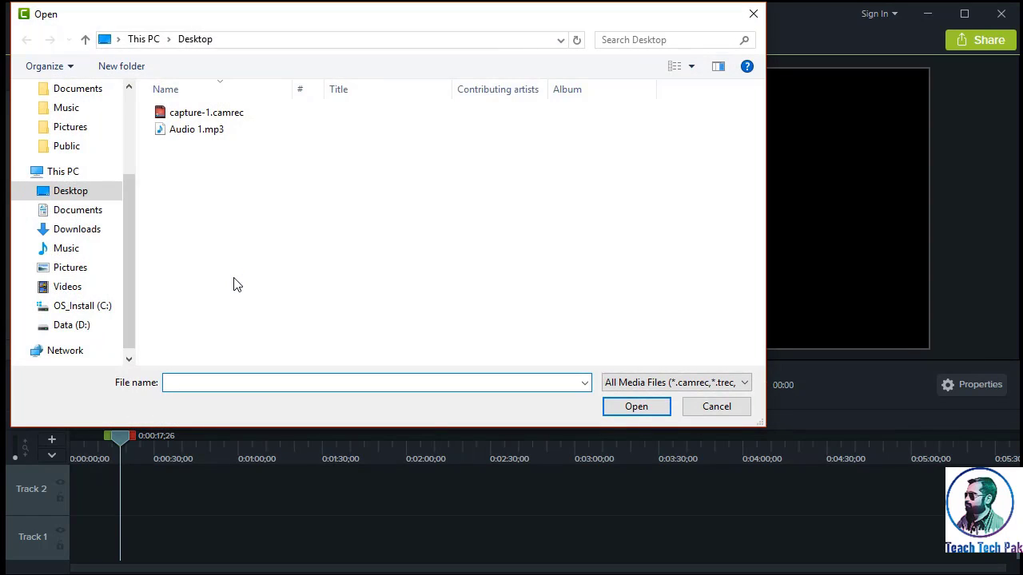
pyautogui.click(248, 120)
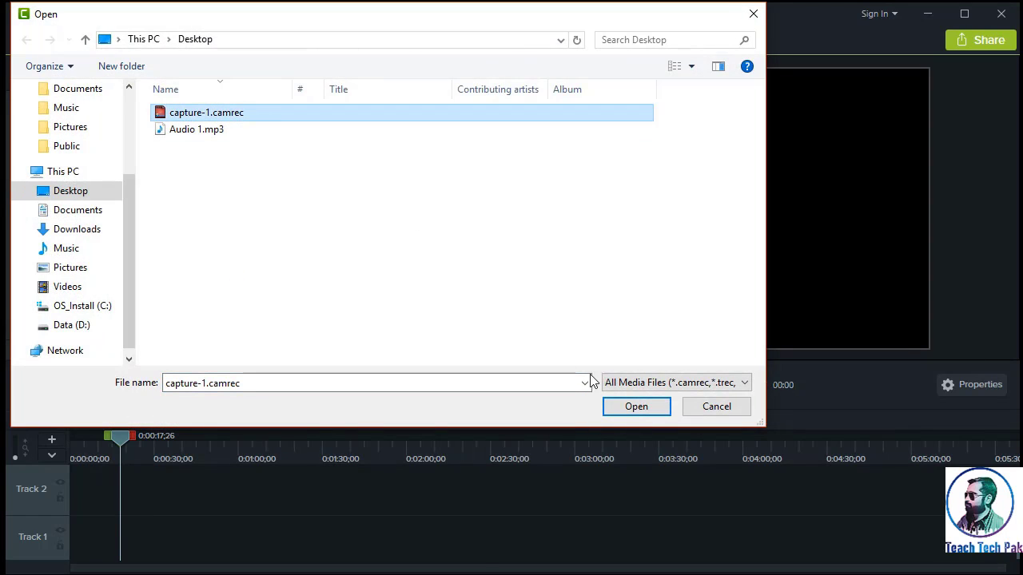
pyautogui.click(635, 407)
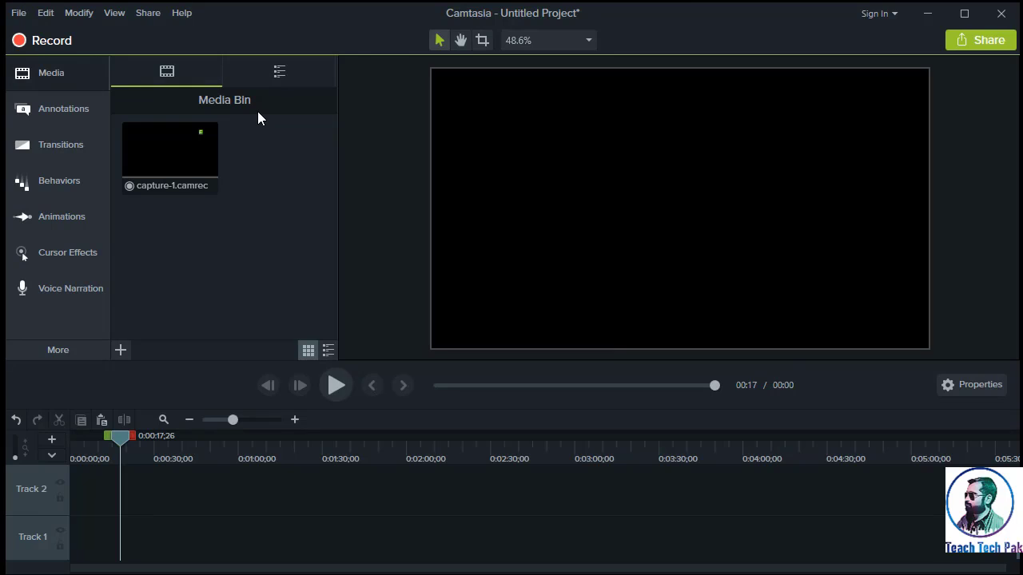
# - Place the capture-1 recording at the start of Track 1 and preview a few seconds of it
pyautogui.click(187, 137)
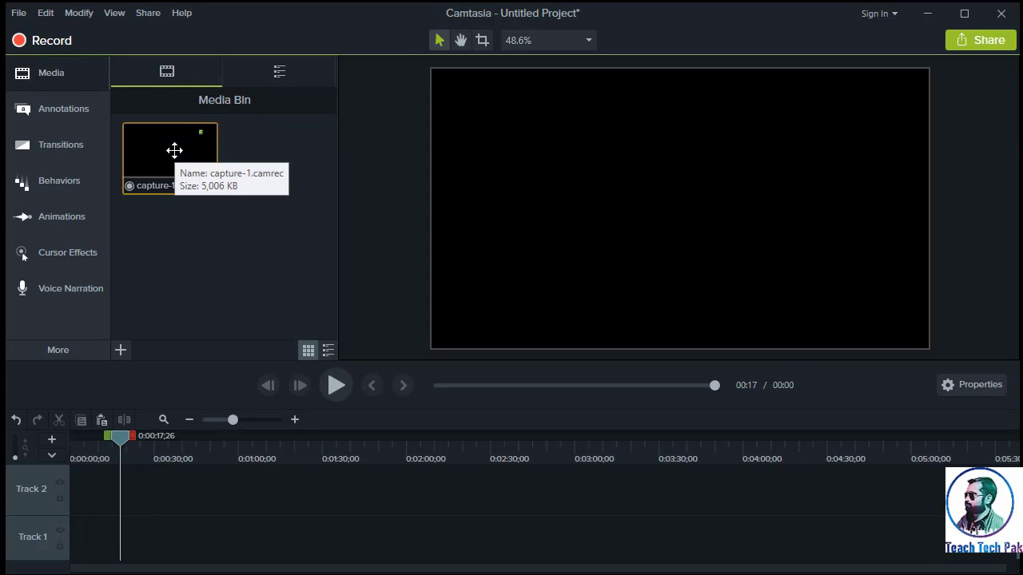
pyautogui.moveTo(174, 150); pyautogui.dragTo(72, 548)
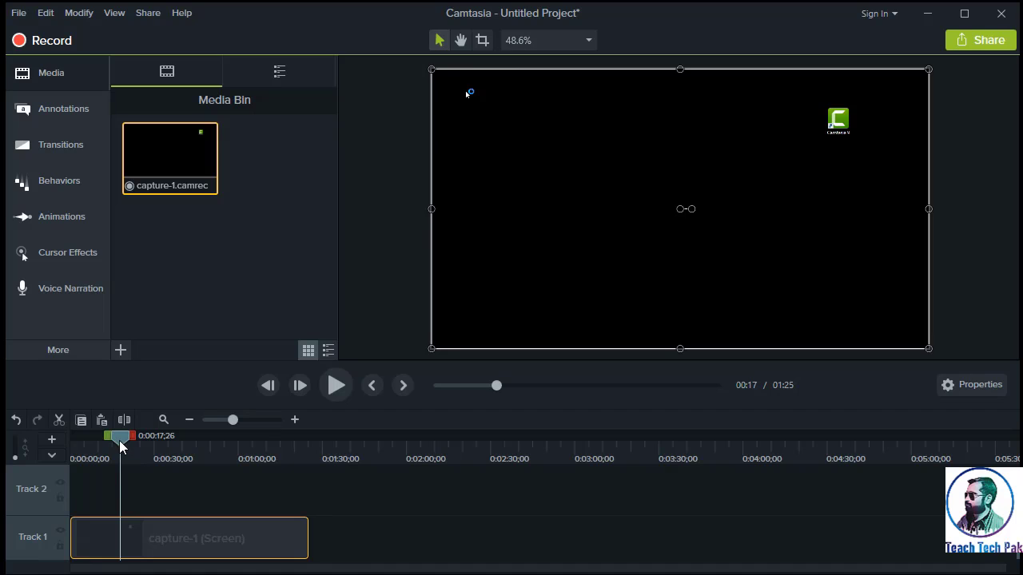
pyautogui.click(336, 385)
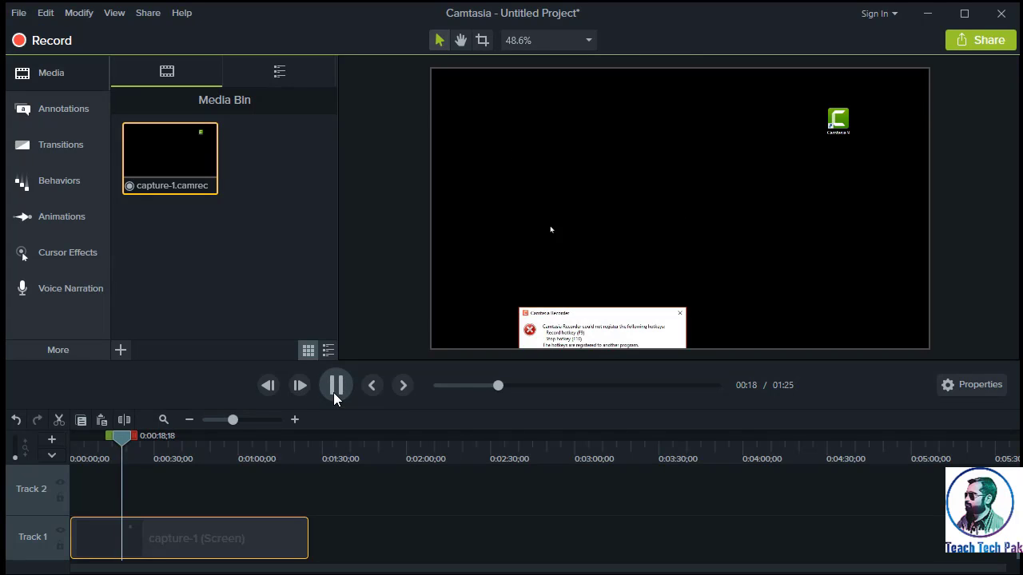
pyautogui.click(336, 386)
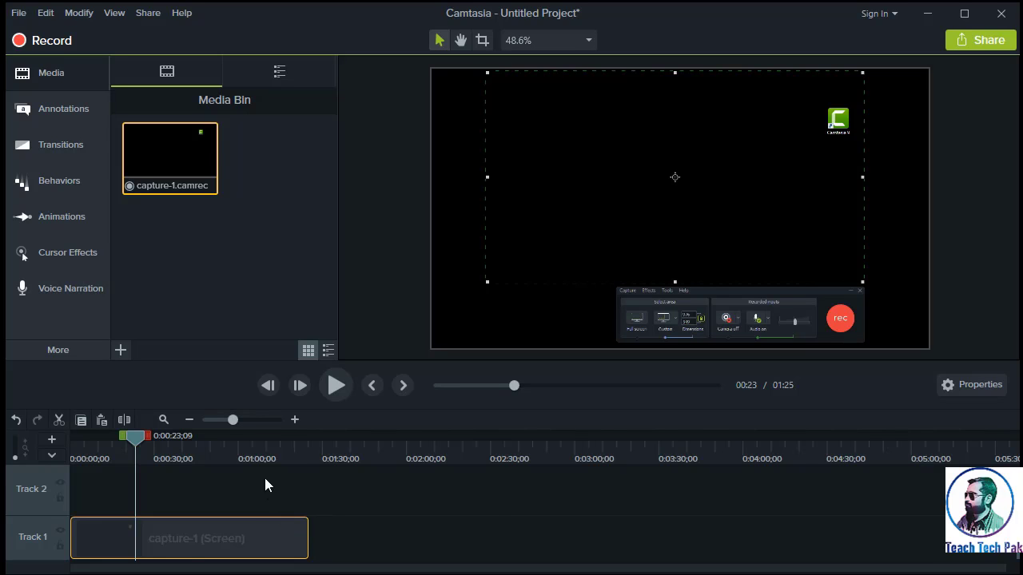
# - Split the capture-1 clip at 0:00:08;08 and cut out the section before the split
pyautogui.scroll(2, 264, 479)
pyautogui.moveTo(41, 515); pyautogui.dragTo(43, 493)
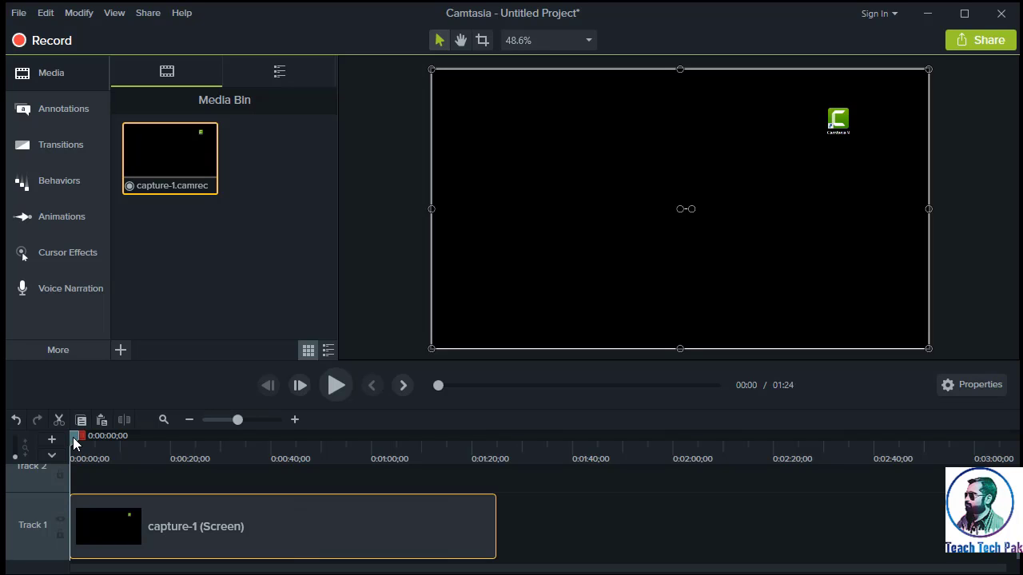
pyautogui.moveTo(74, 441); pyautogui.dragTo(114, 450)
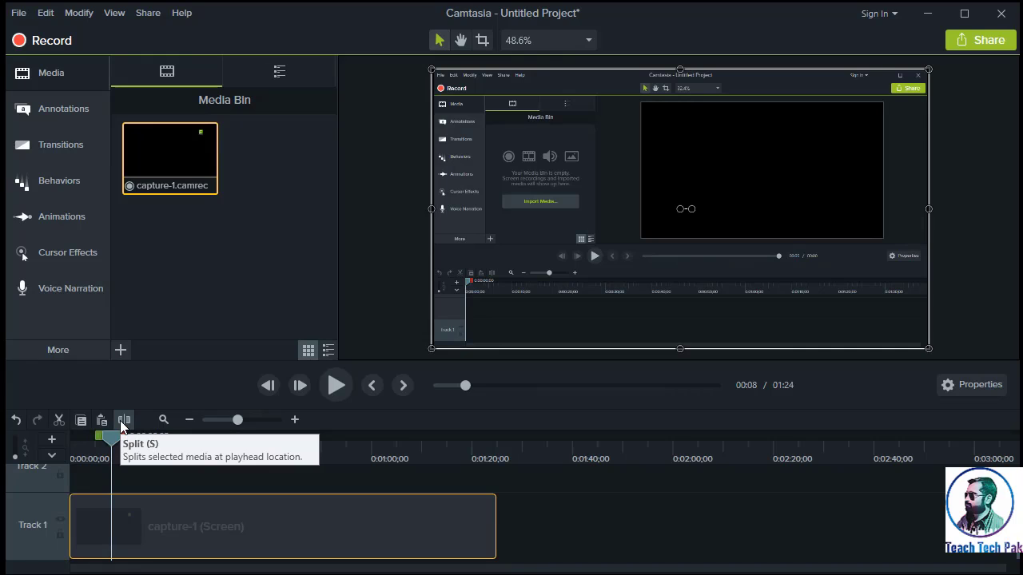
pyautogui.click(121, 423)
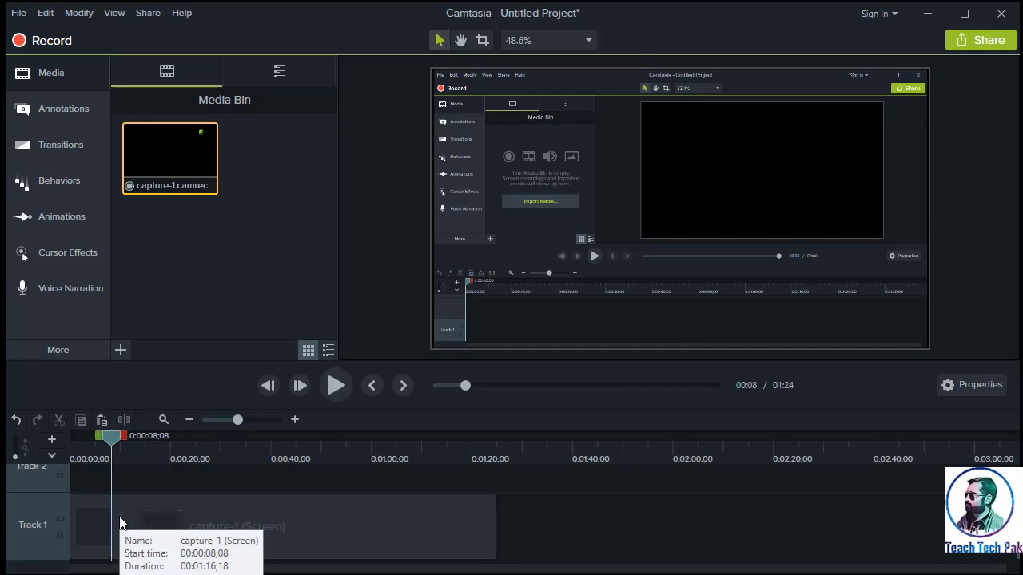
pyautogui.click(78, 508)
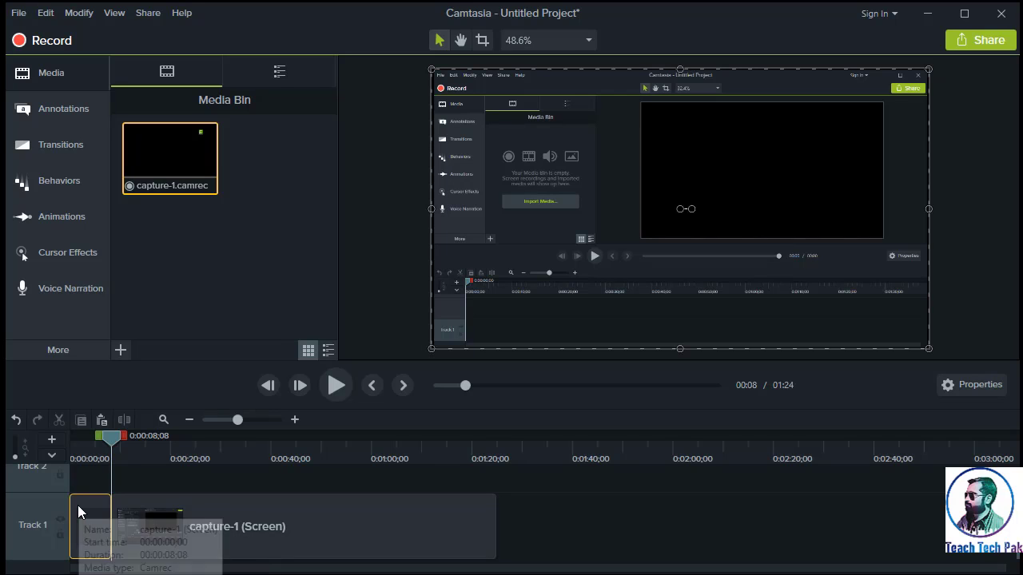
pyautogui.click(60, 420)
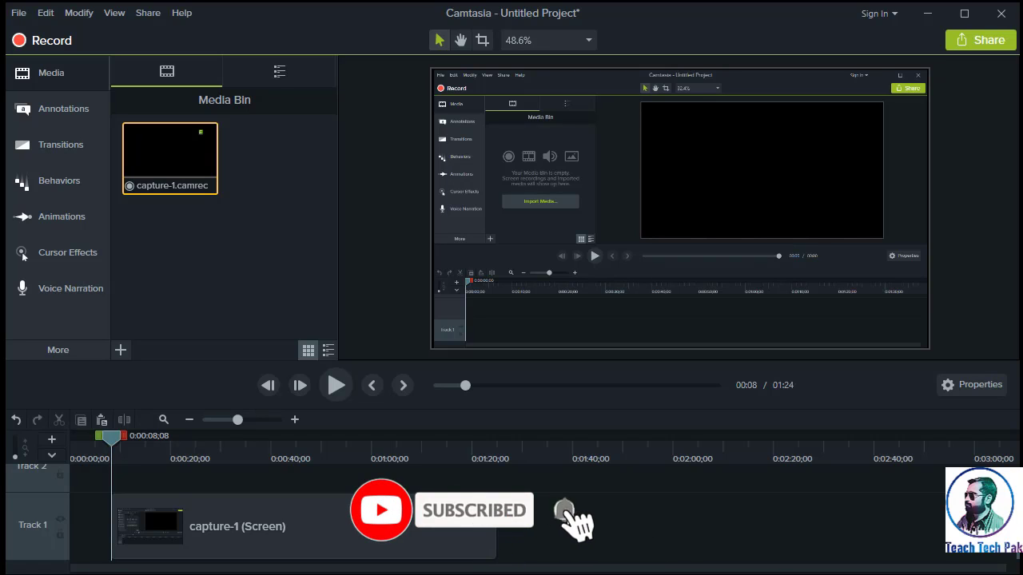
# - Separate the audio and video of the remaining capture-1 clip and cut its audio from Track 2
pyautogui.click(318, 535)
pyautogui.rightClick(318, 537)
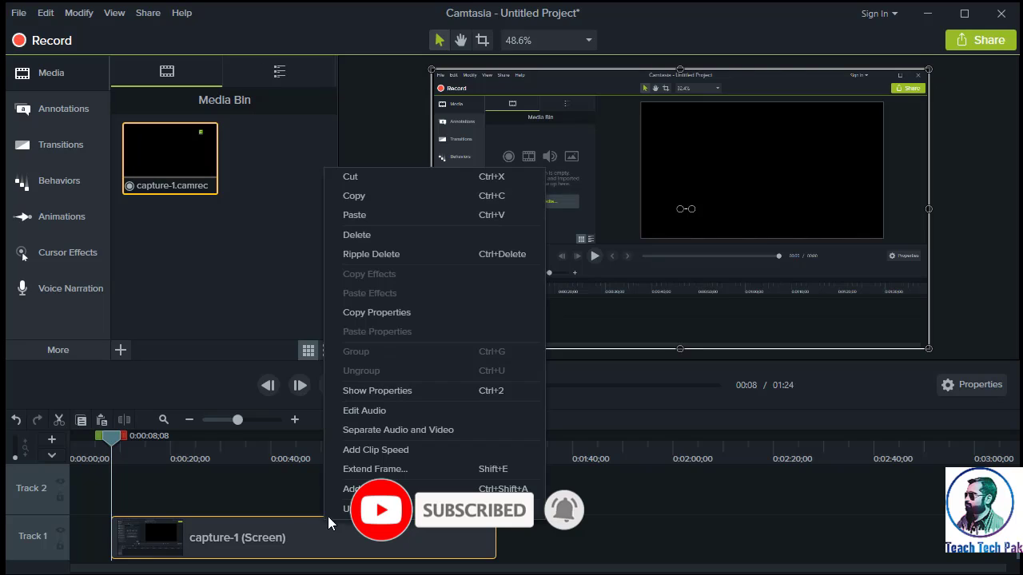
pyautogui.click(446, 432)
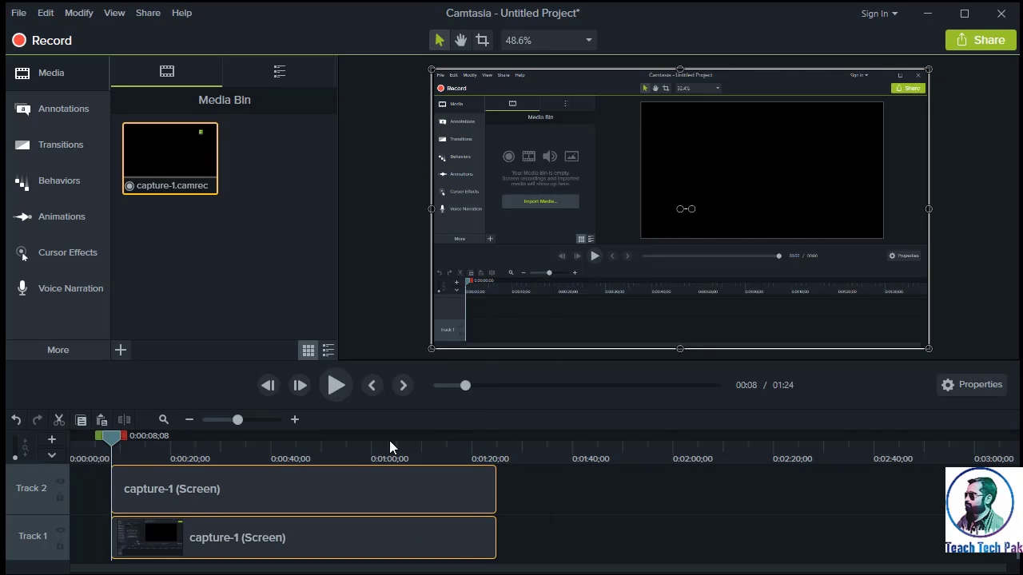
pyautogui.click(322, 490)
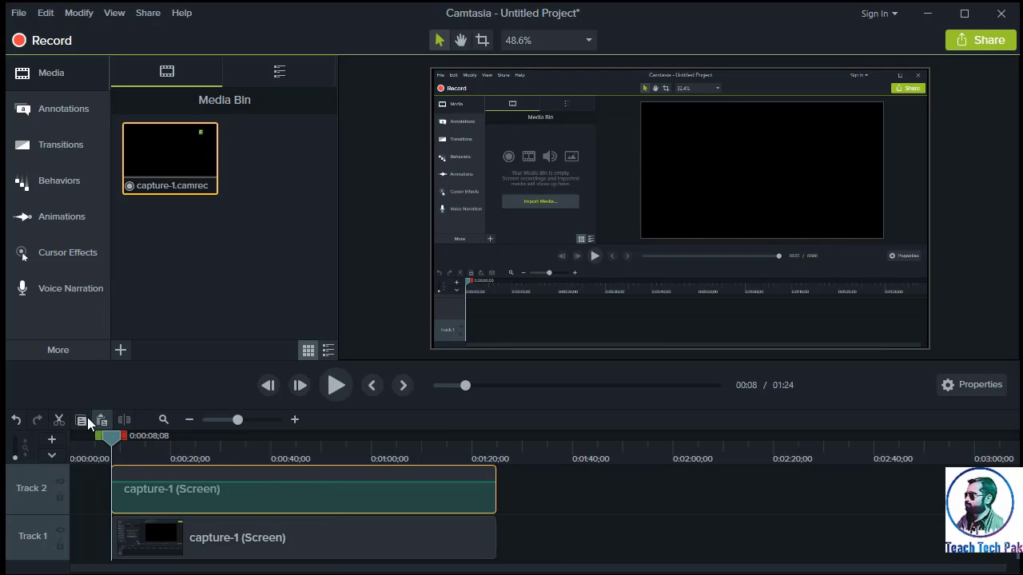
pyautogui.click(64, 419)
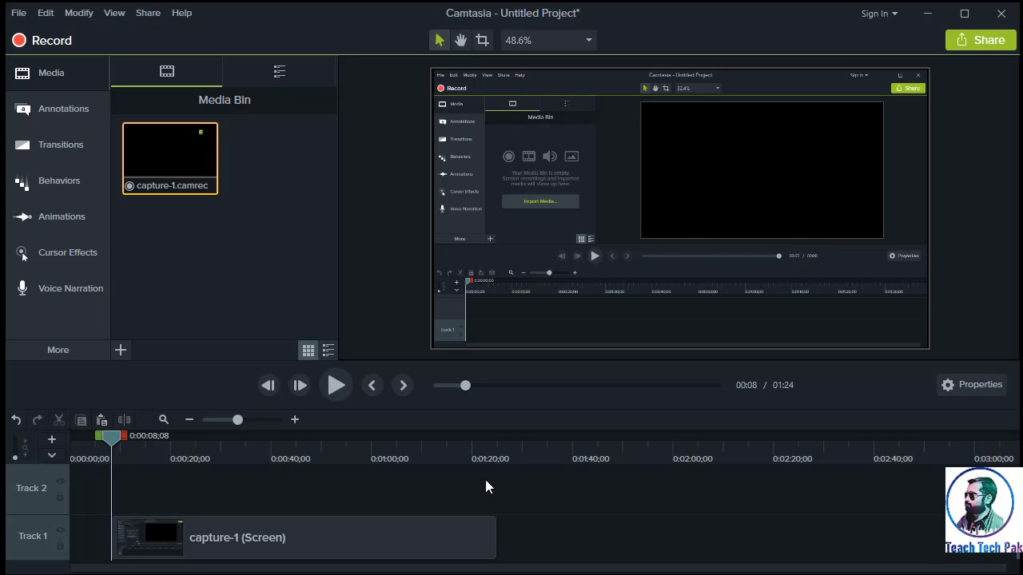
# - Import Audio 1.mp3 from the Desktop and place it on Track 2, aligned with the start of the capture-1 clip
pyautogui.click(124, 355)
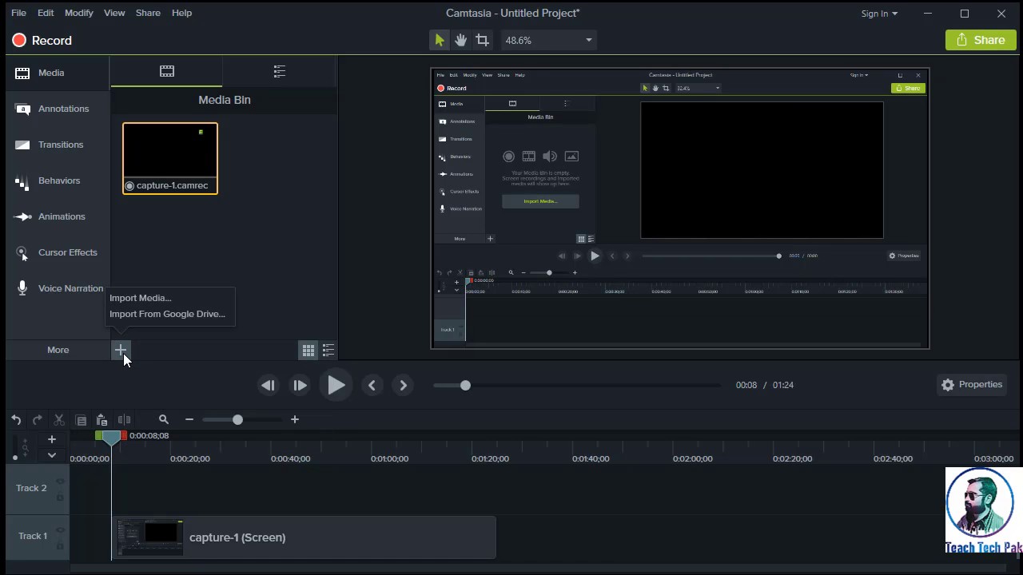
pyautogui.click(172, 307)
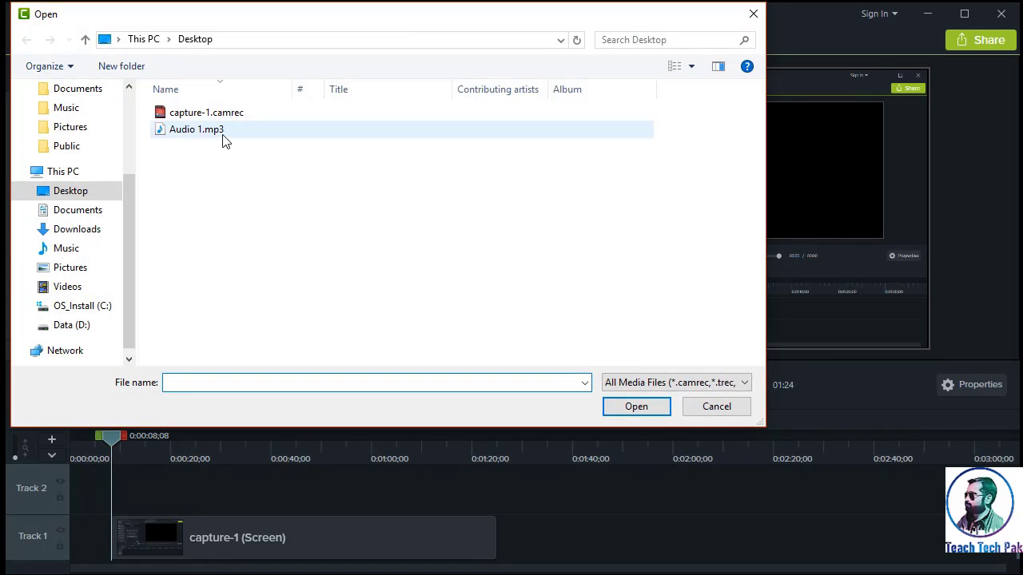
pyautogui.click(223, 136)
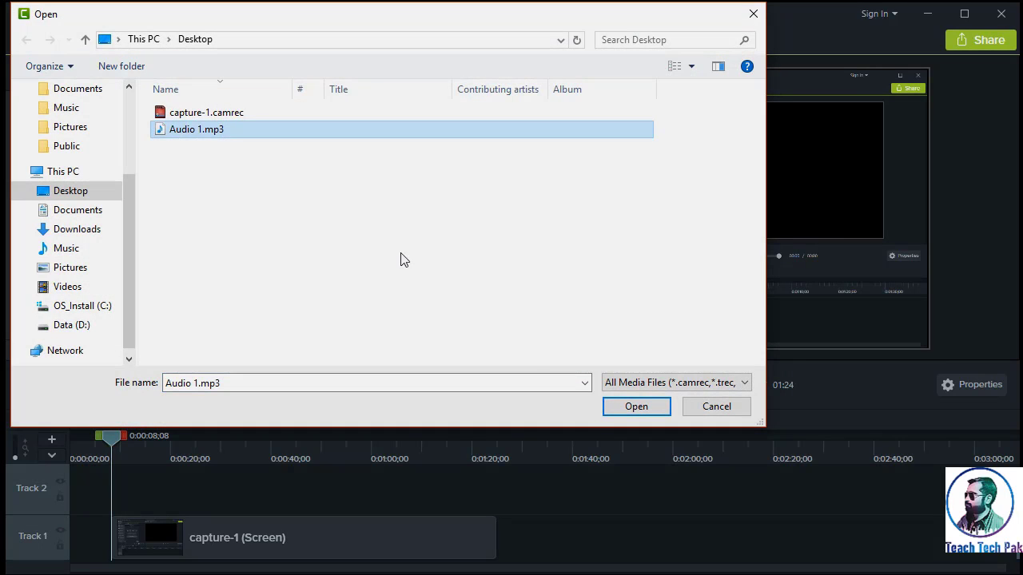
pyautogui.click(631, 411)
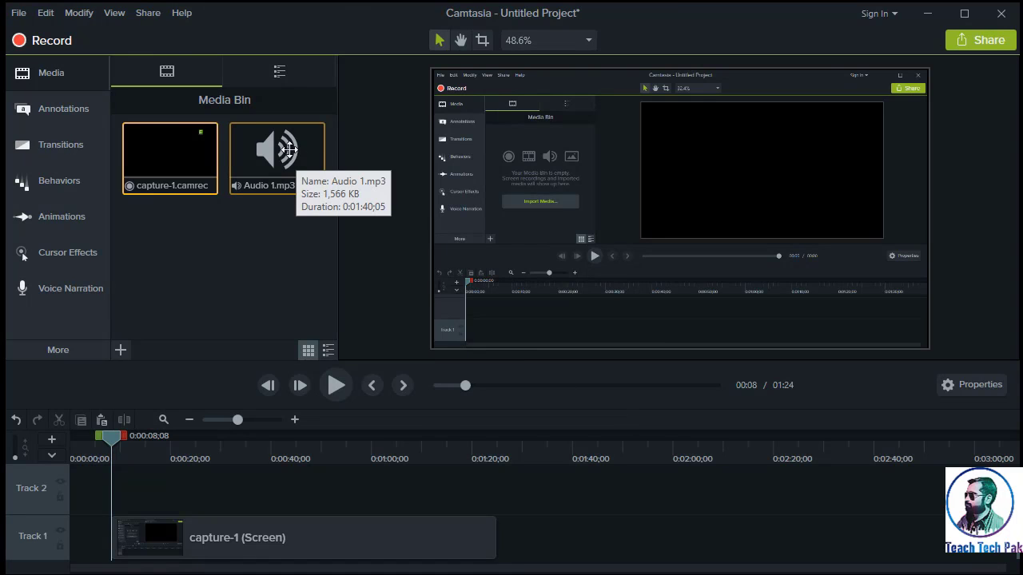
pyautogui.moveTo(290, 149); pyautogui.dragTo(118, 488)
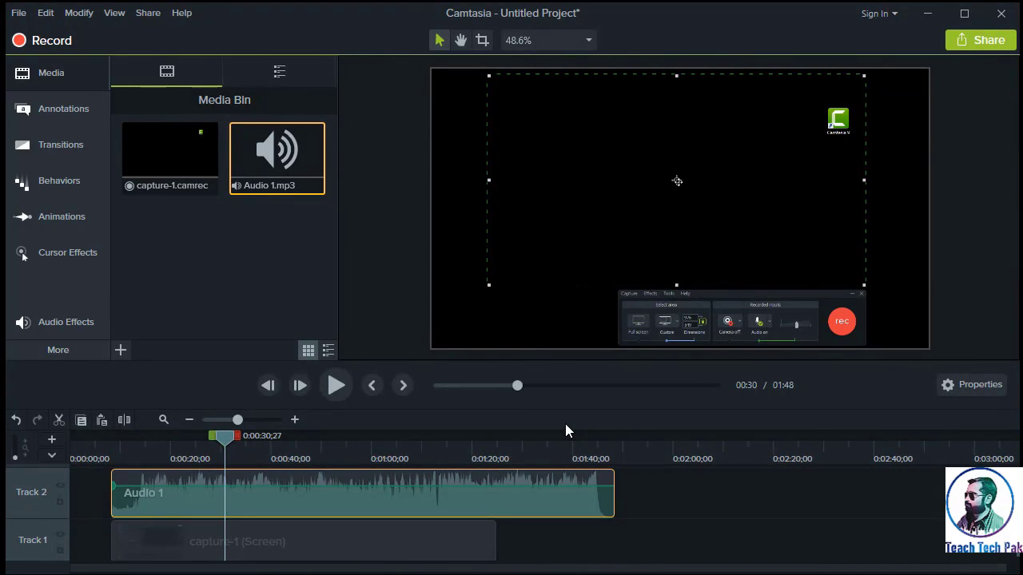
# - Apply the Noise Removal audio effect to the Audio 1 clip on Track 2
pyautogui.click(66, 322)
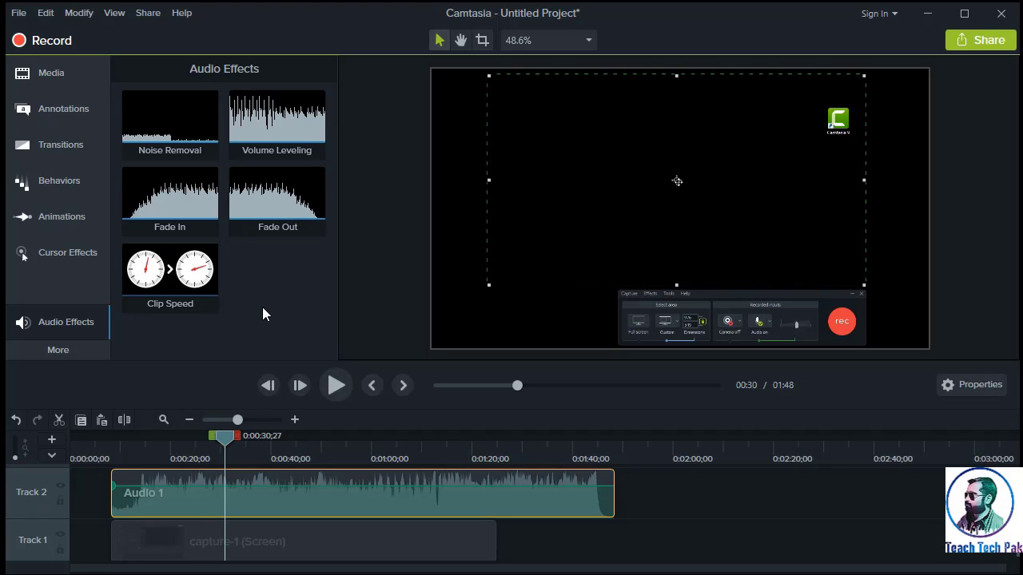
pyautogui.click(193, 132)
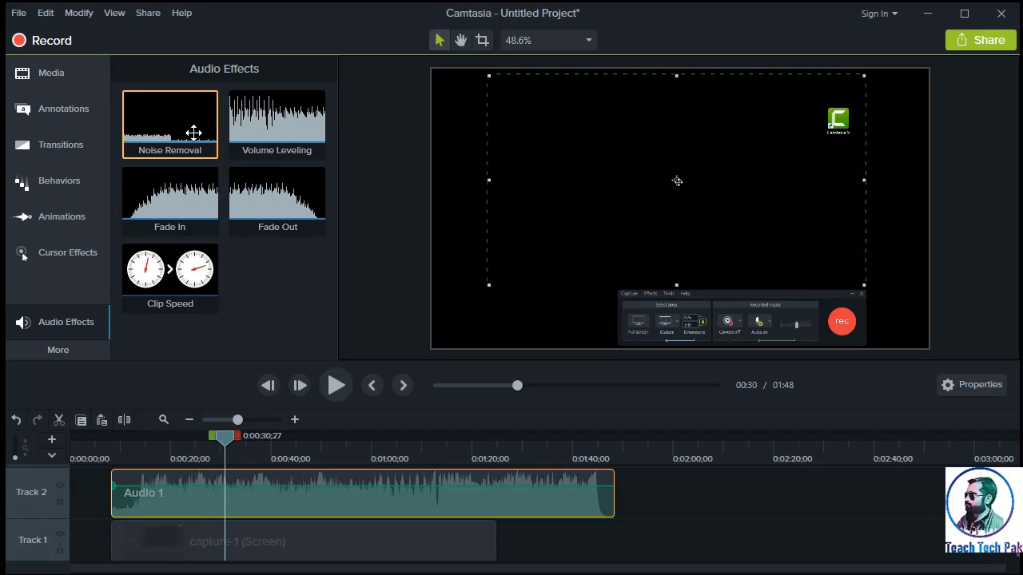
pyautogui.moveTo(194, 132); pyautogui.dragTo(256, 485)
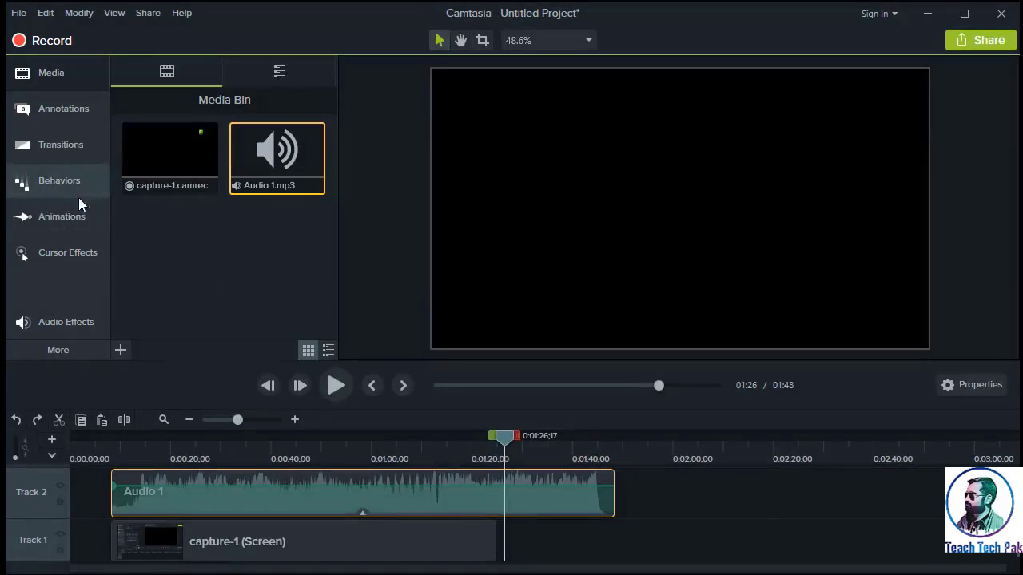
# - Add a Fade transition to the start of the capture-1 clip on Track 1
pyautogui.click(84, 146)
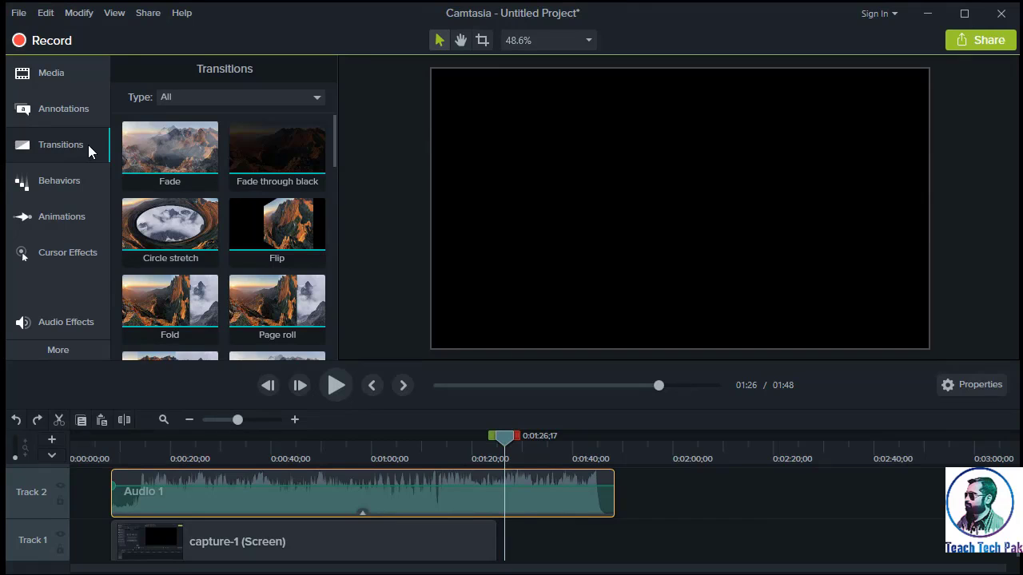
pyautogui.moveTo(333, 146)
pyautogui.mouseDown()
pyautogui.moveTo(336, 266)
pyautogui.moveTo(326, 139)
pyautogui.mouseUp()
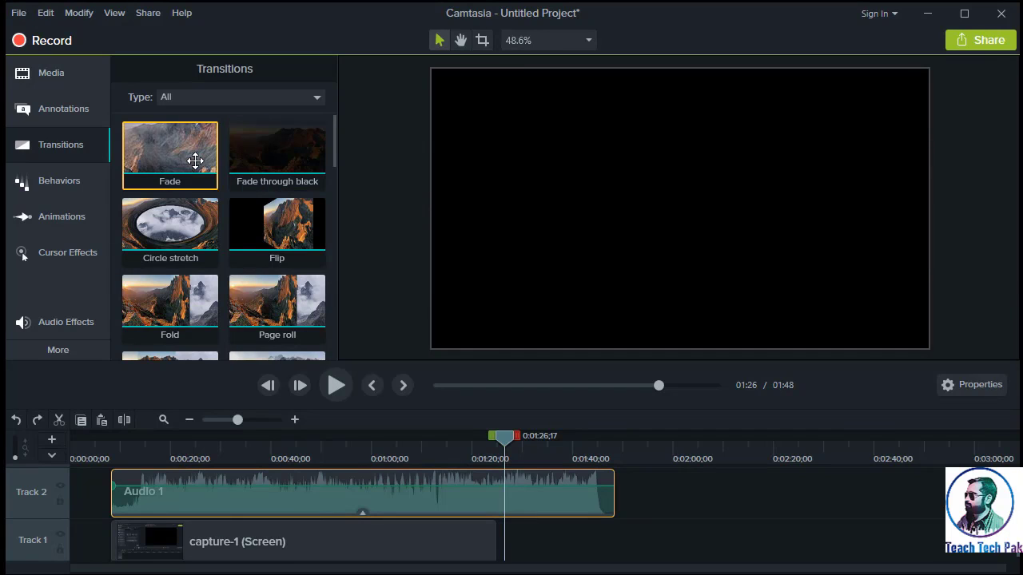
pyautogui.moveTo(195, 160); pyautogui.dragTo(133, 542)
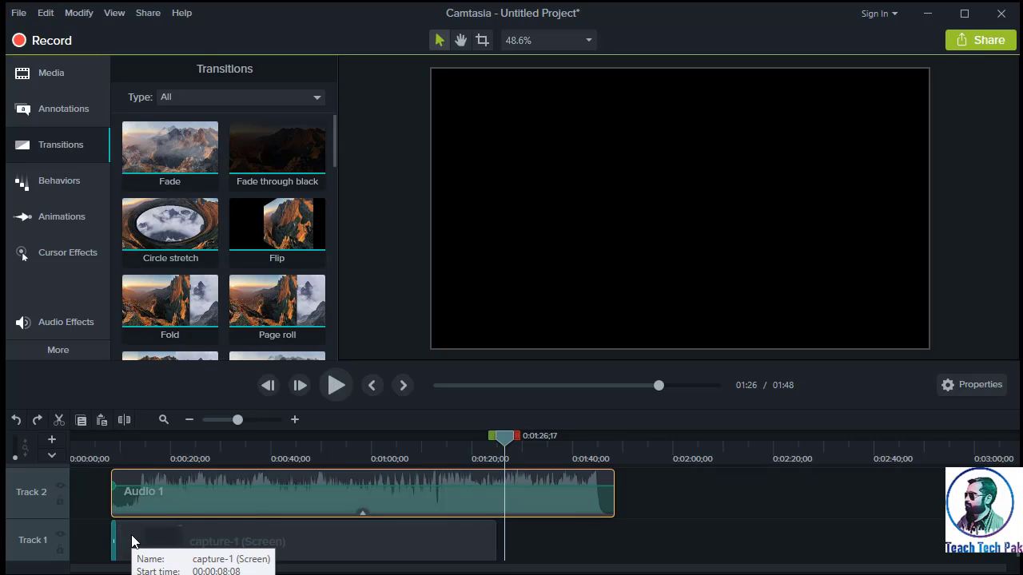
# - Preview the Fade transition by playing the timeline from just before the capture-1 clip
pyautogui.moveTo(510, 441); pyautogui.dragTo(107, 448)
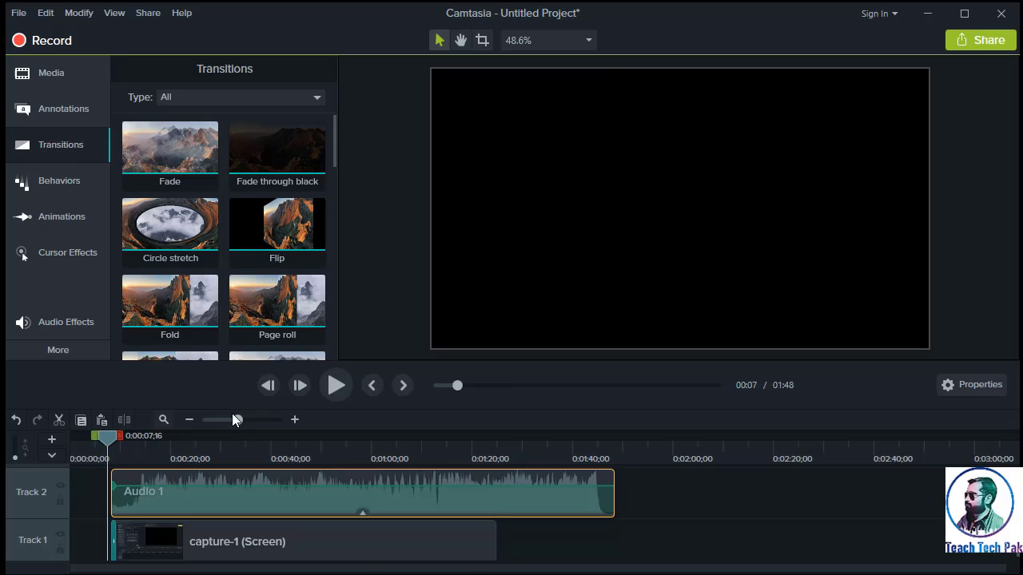
pyautogui.click(349, 383)
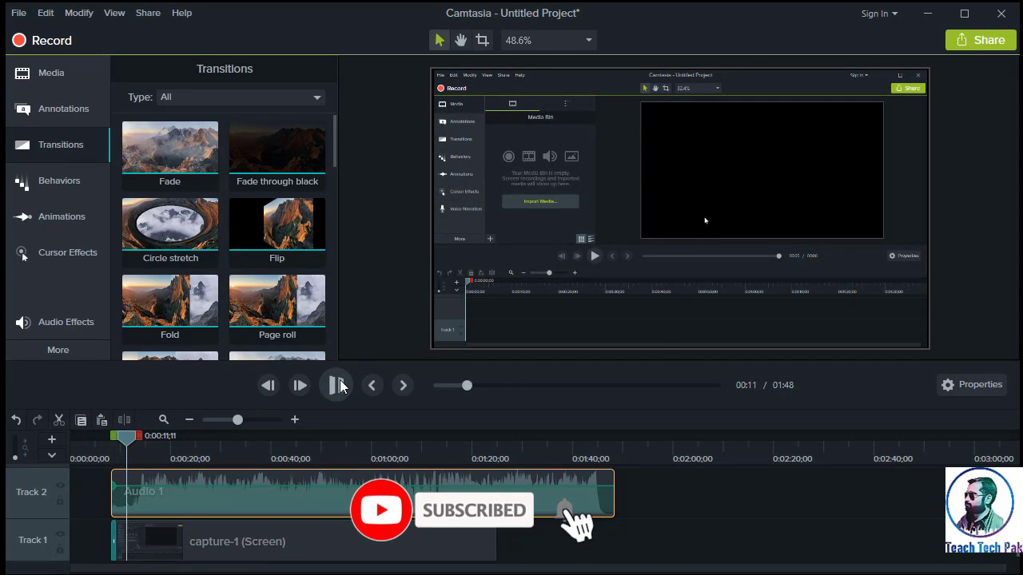
pyautogui.click(337, 385)
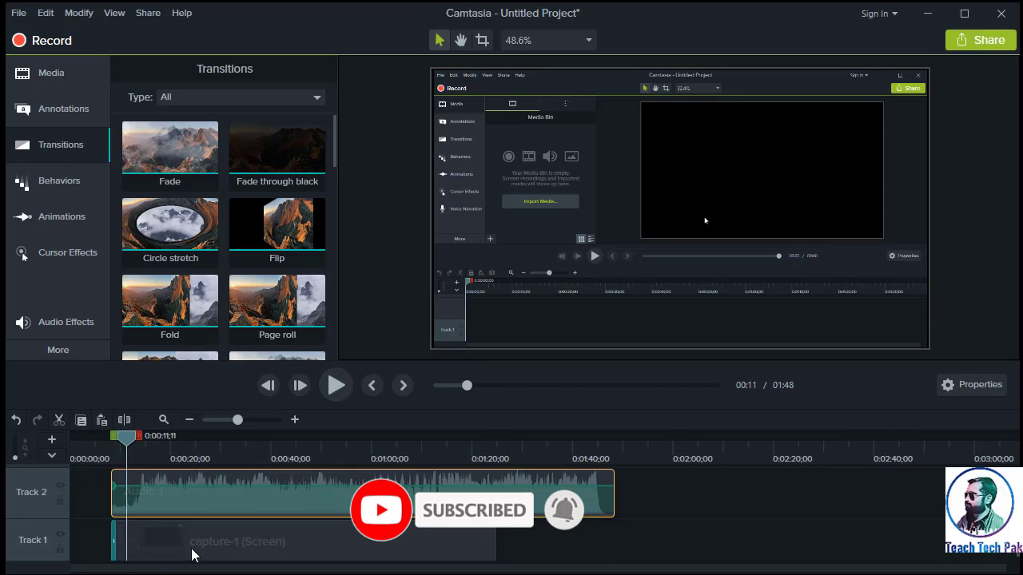
# - Lengthen the Fade transition at the start of the capture-1 clip to about 3 seconds and play it back
pyautogui.click(120, 546)
pyautogui.moveTo(128, 437); pyautogui.dragTo(115, 435)
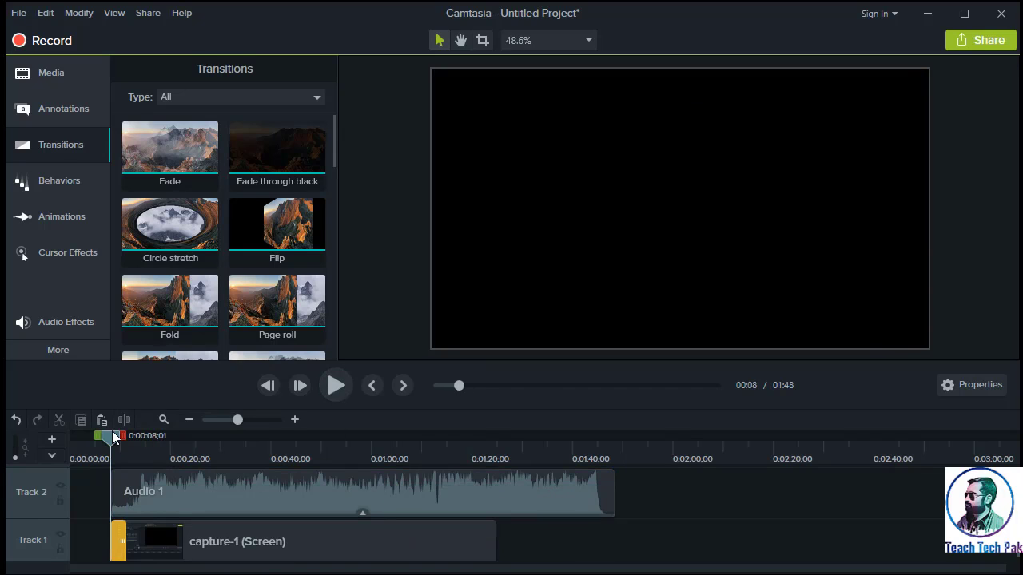
pyautogui.click(336, 387)
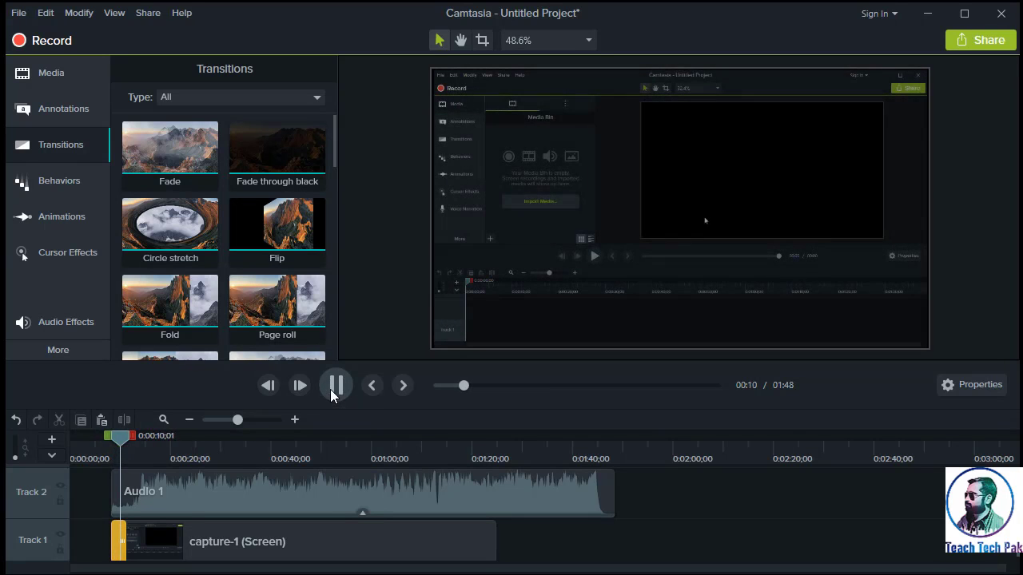
pyautogui.click(335, 387)
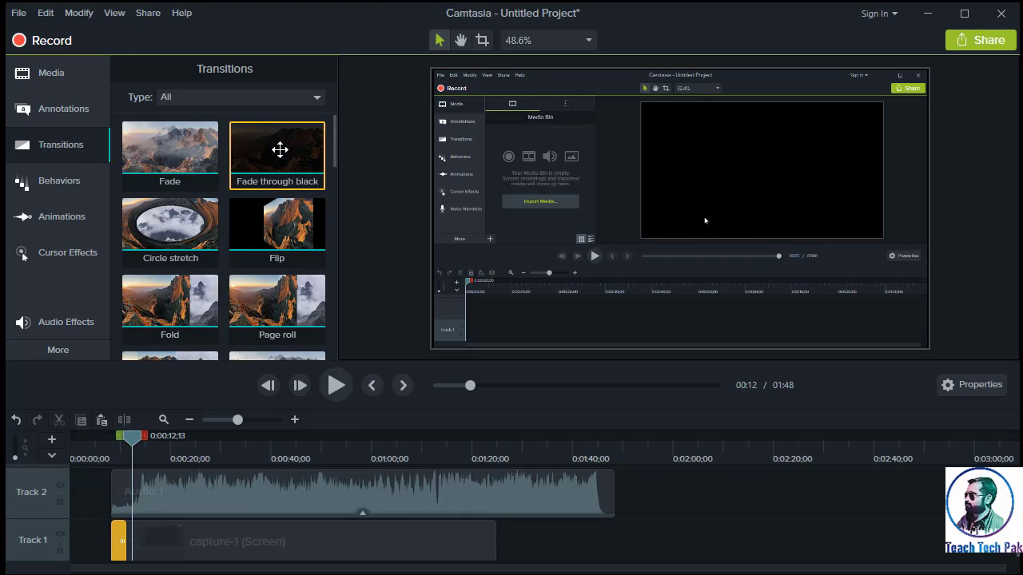
# - Add a Fade through black transition to the end of the capture-1 clip on Track 1 and play it back
pyautogui.moveTo(280, 150); pyautogui.dragTo(475, 545)
pyautogui.moveTo(431, 460); pyautogui.dragTo(468, 465)
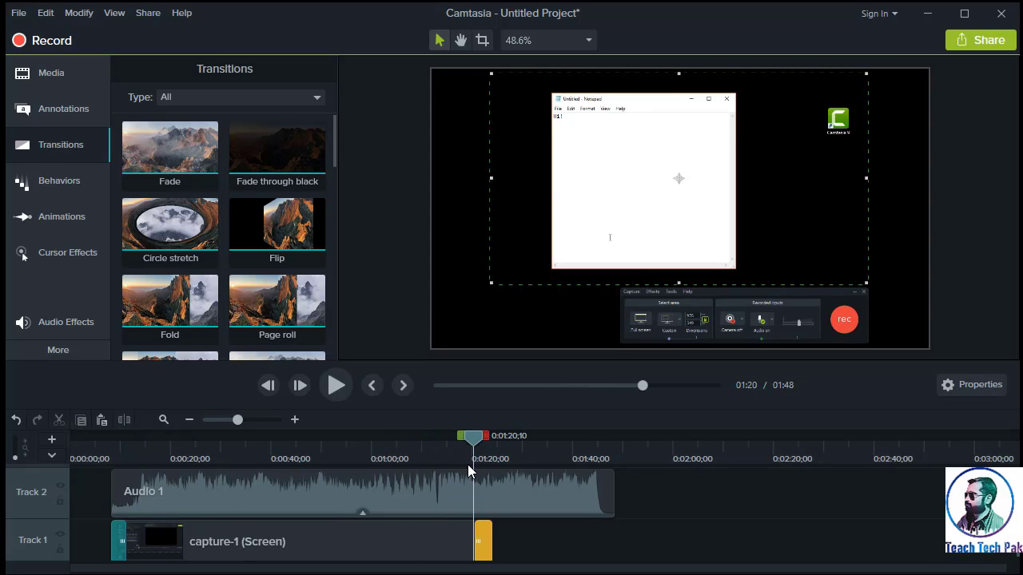
pyautogui.click(336, 386)
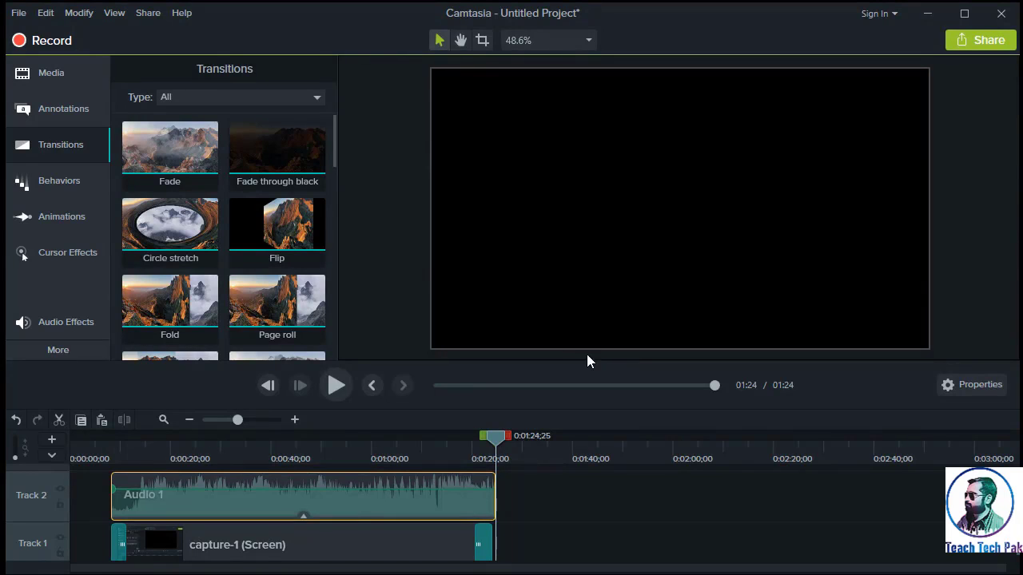
# - Start producing the project as a local file with the MP4 only (up to 720p) preset
pyautogui.click(142, 14)
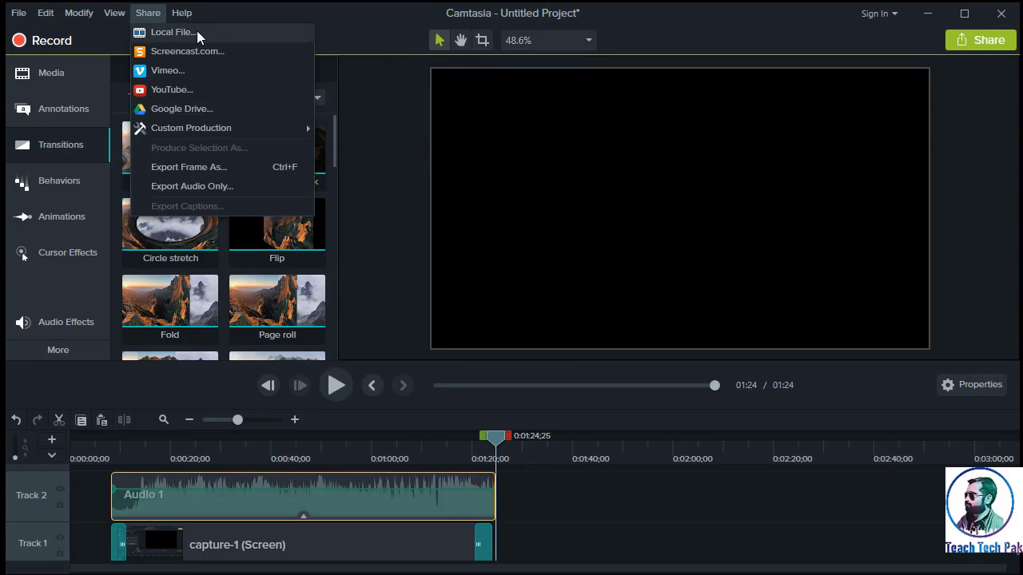
pyautogui.click(173, 33)
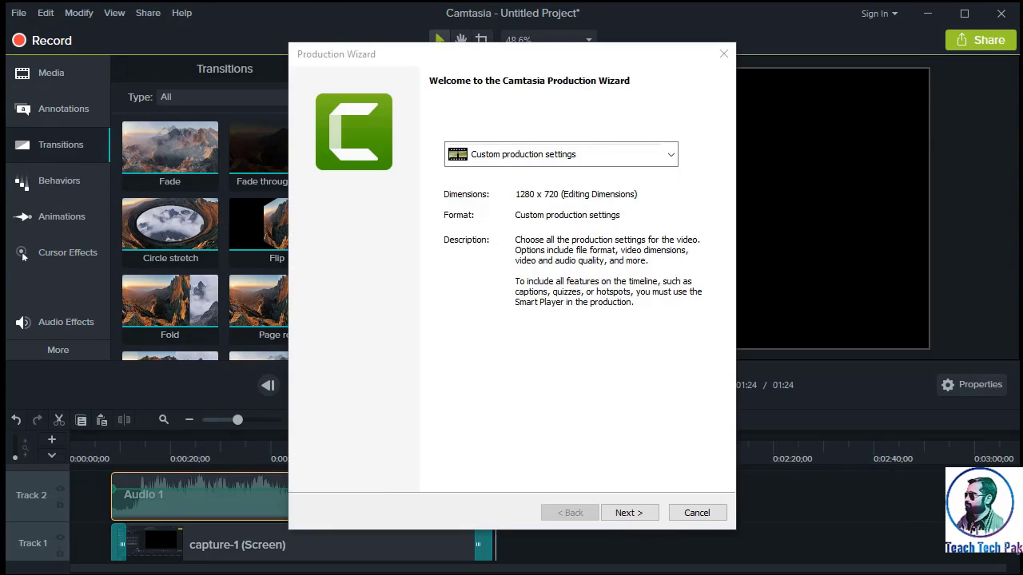
pyautogui.click(671, 156)
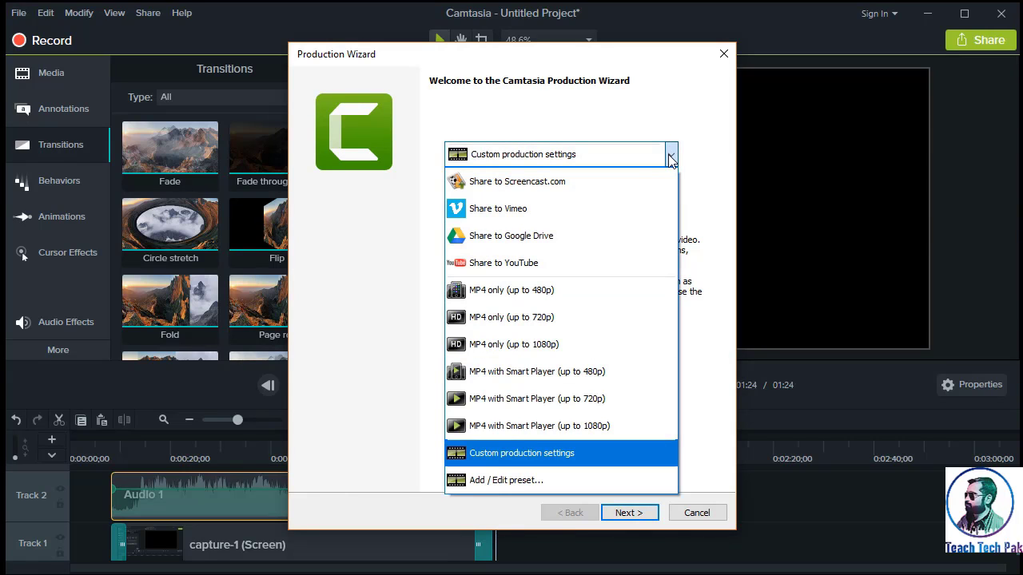
pyautogui.click(644, 317)
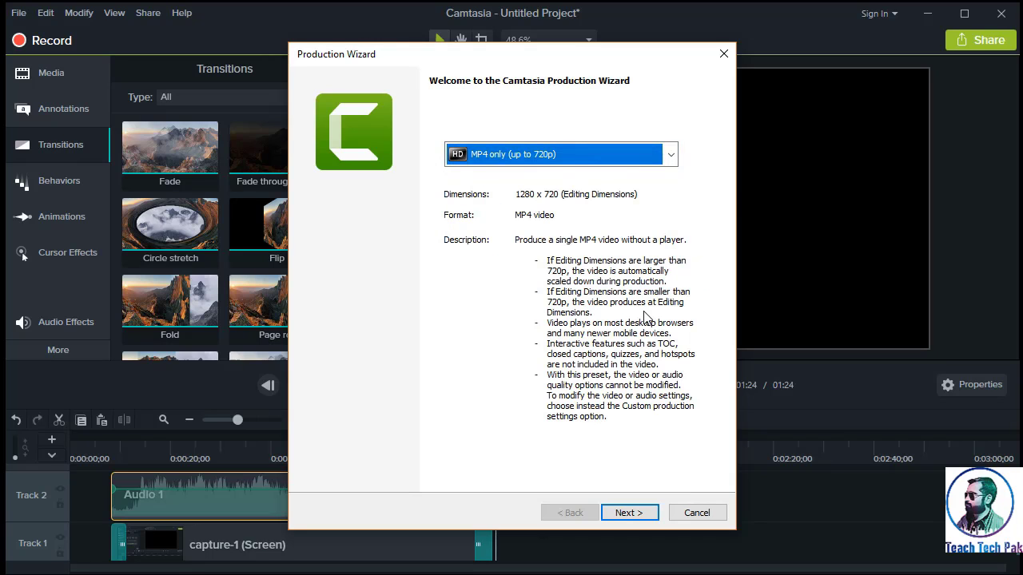
pyautogui.click(640, 515)
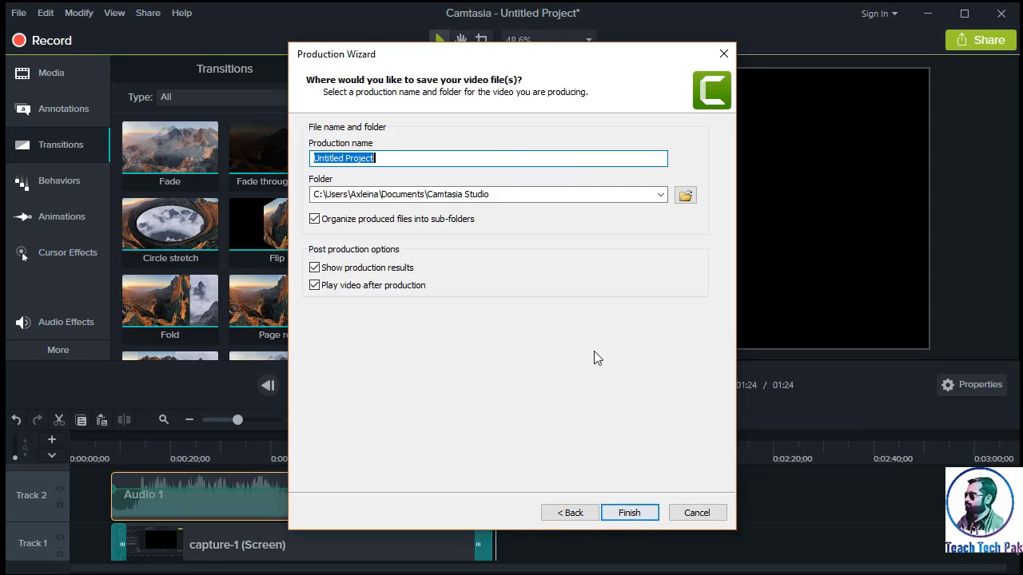
# - Name the production Test Project and set its save location to the Desktop as an MP4 file
pyautogui.write('Test Project')
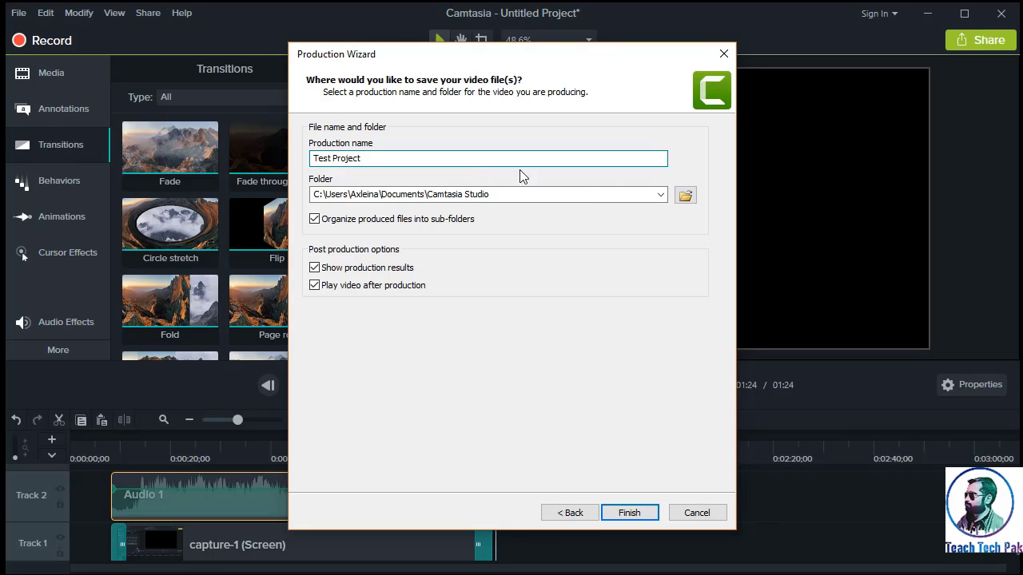
pyautogui.click(662, 194)
pyautogui.click(661, 195)
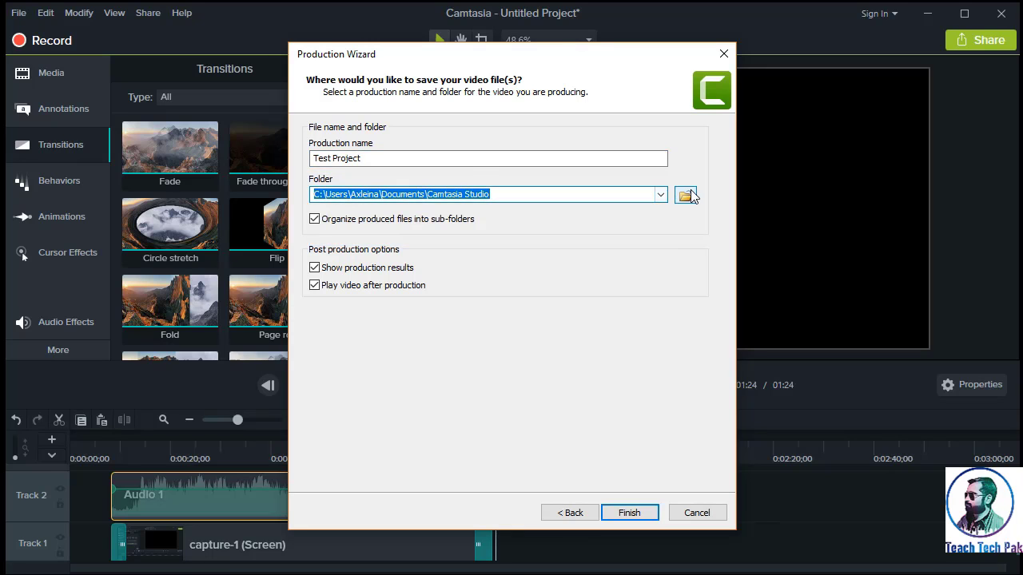
pyautogui.click(685, 195)
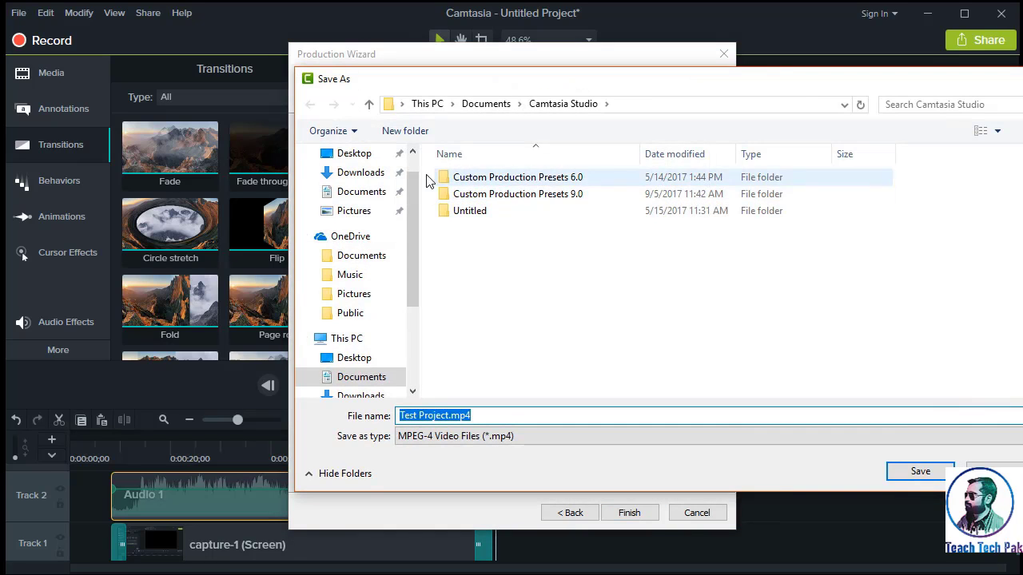
pyautogui.click(349, 361)
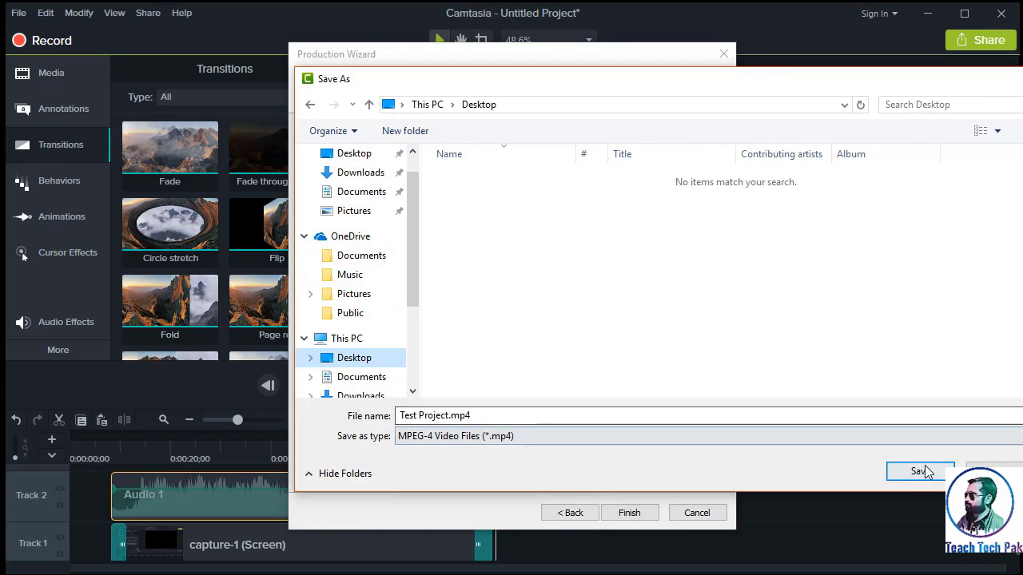
pyautogui.click(904, 478)
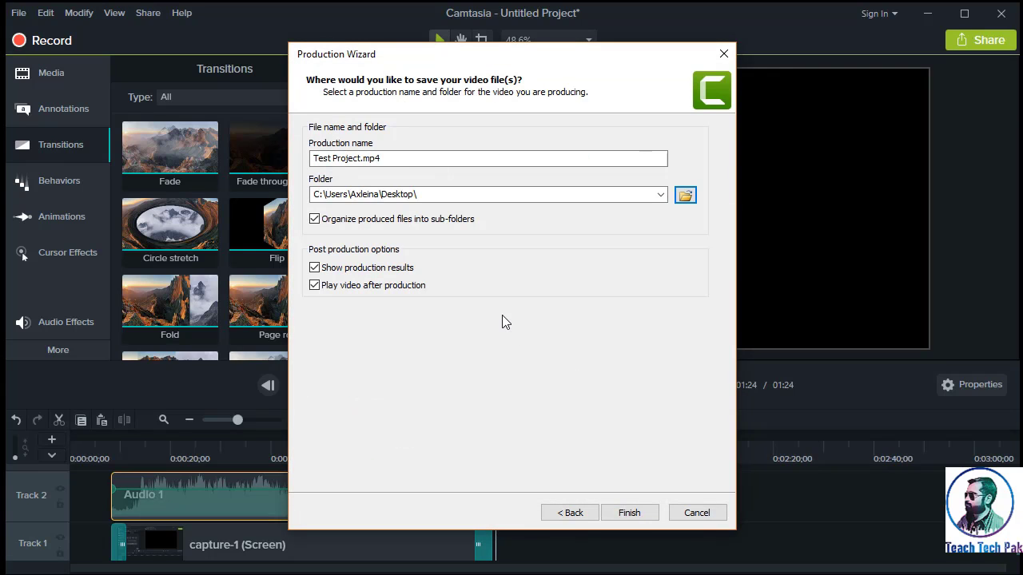
# - Produce the video with the chosen settings and open the production folder
pyautogui.click(629, 512)
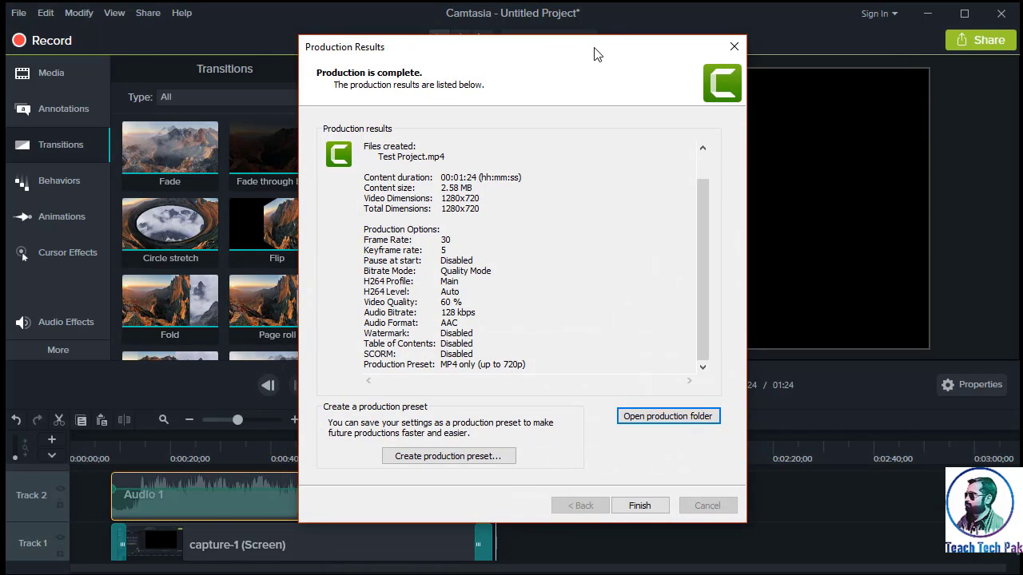
pyautogui.click(678, 419)
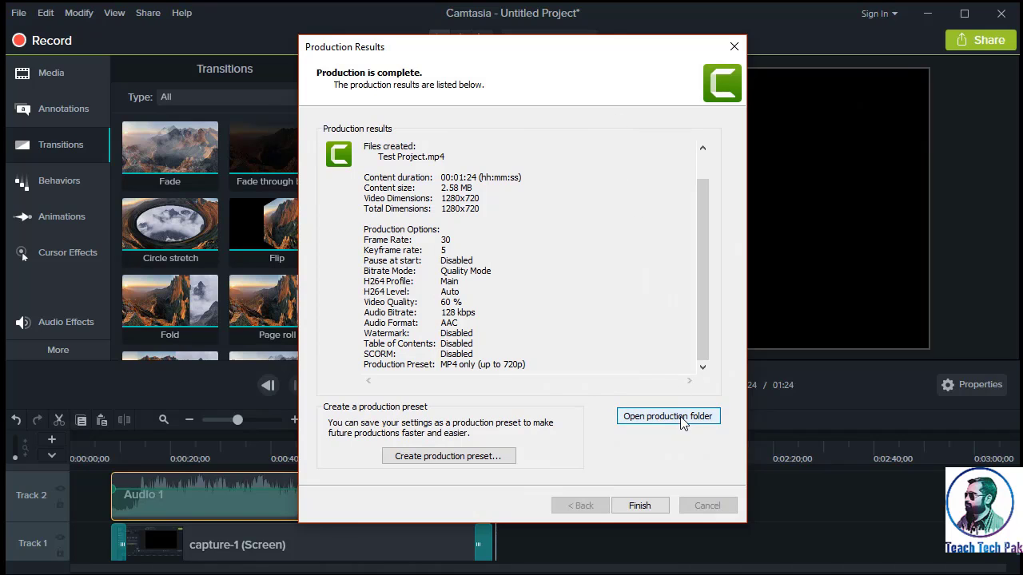